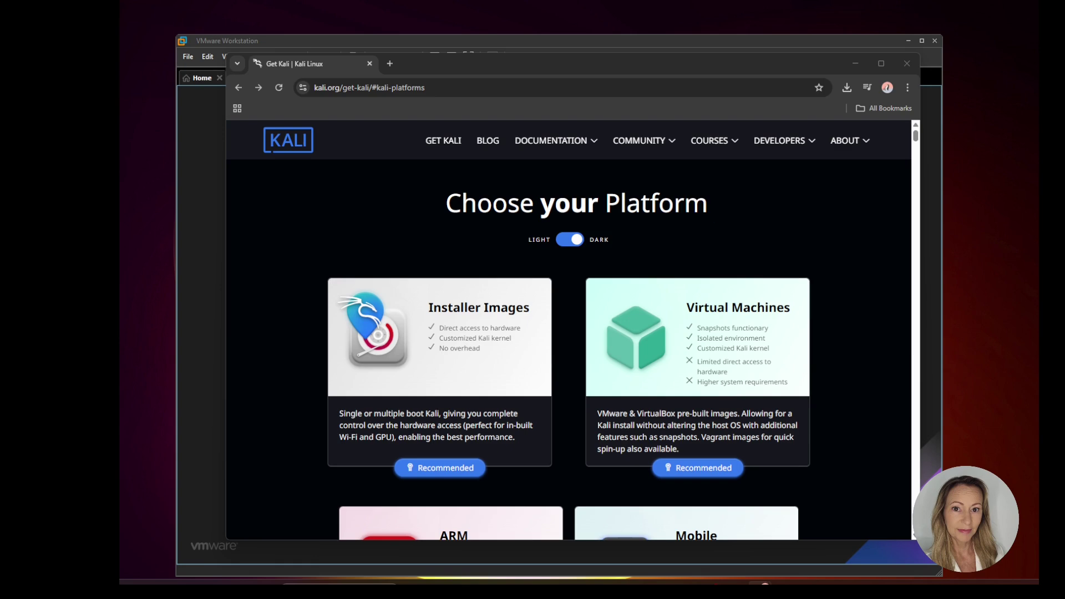
# Open Kali's pre-built virtual machine images from the platform page and go to the VMware download.
pyautogui.click(693, 469)
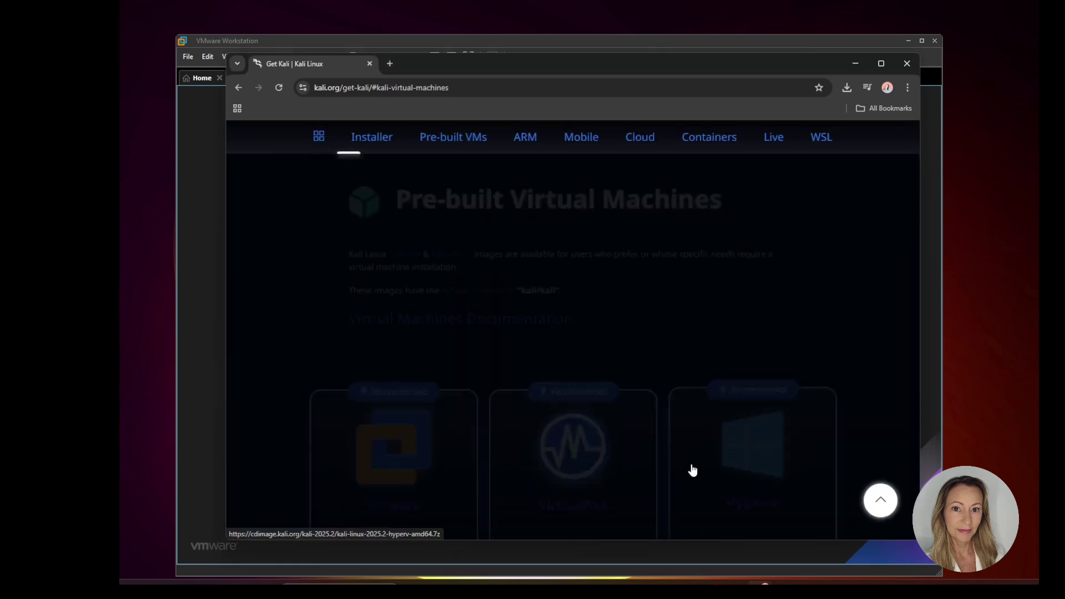
pyautogui.scroll(-2, 477, 315)
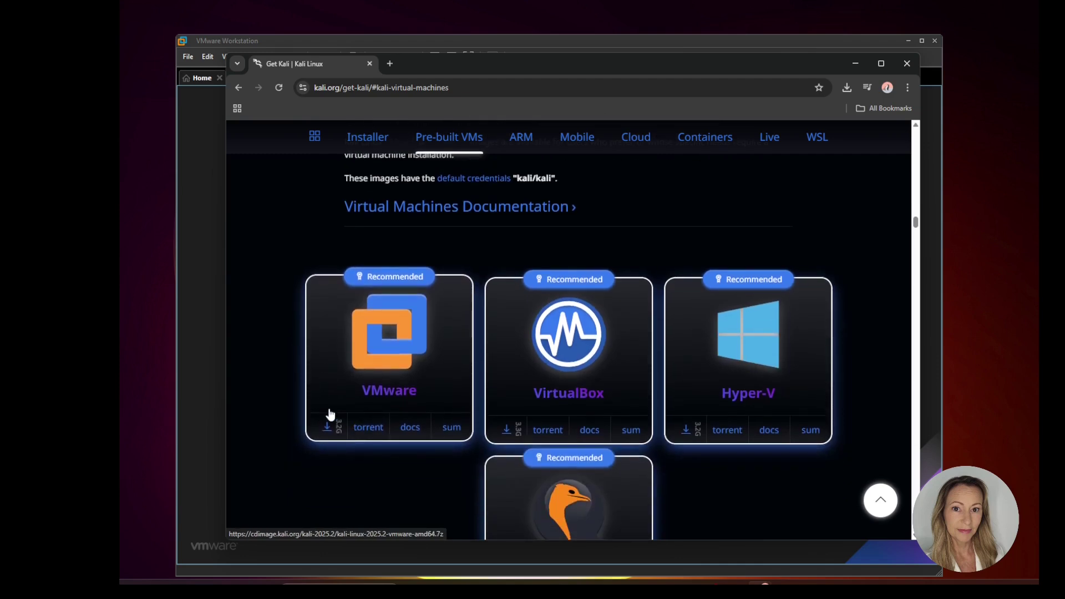
# In File Explorer, extract kali-linux-2025.2-vmware-amd64.7z in the PenTest folder to the suggested destination folder.
pyautogui.click(438, 583)
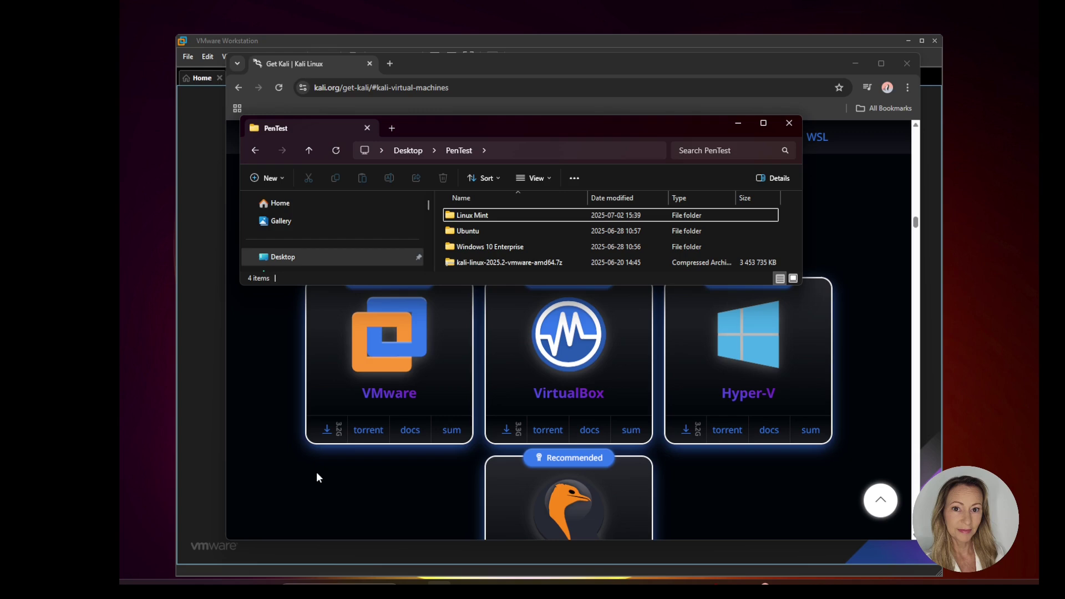
pyautogui.rightClick(535, 266)
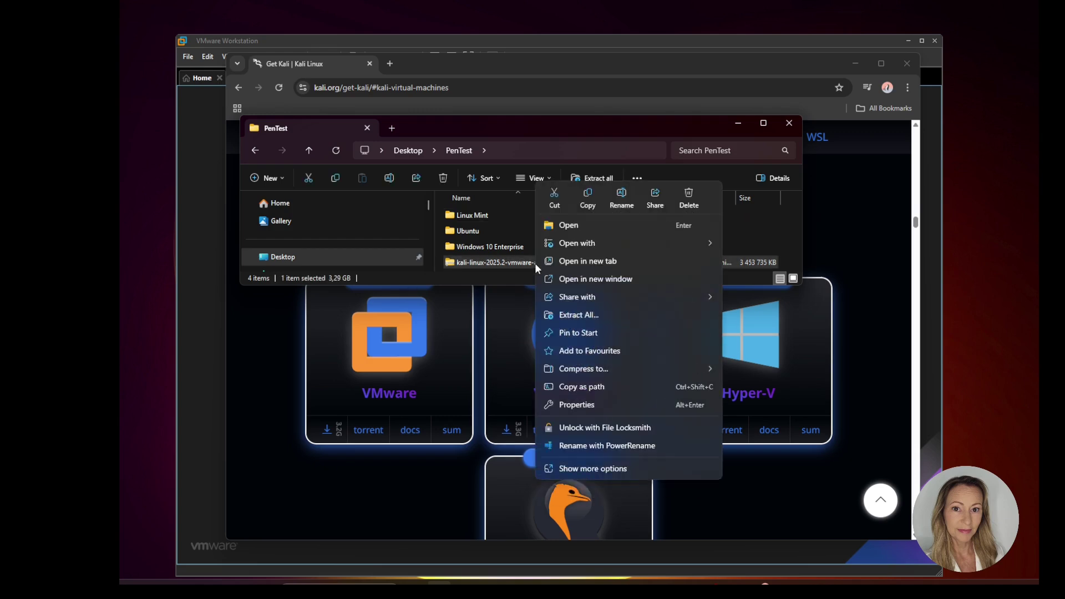
pyautogui.click(577, 315)
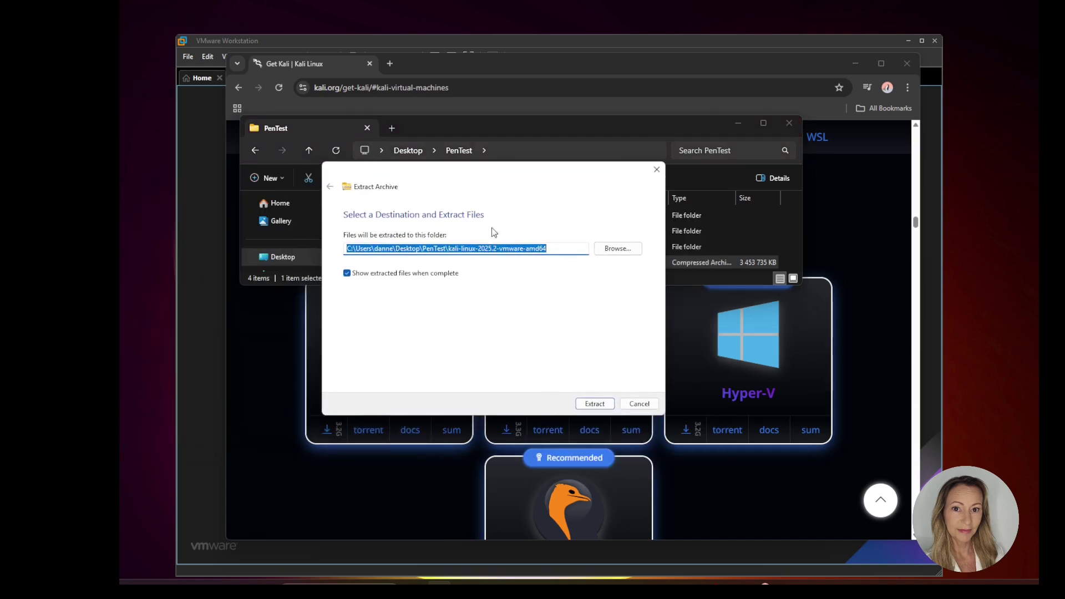
pyautogui.click(595, 404)
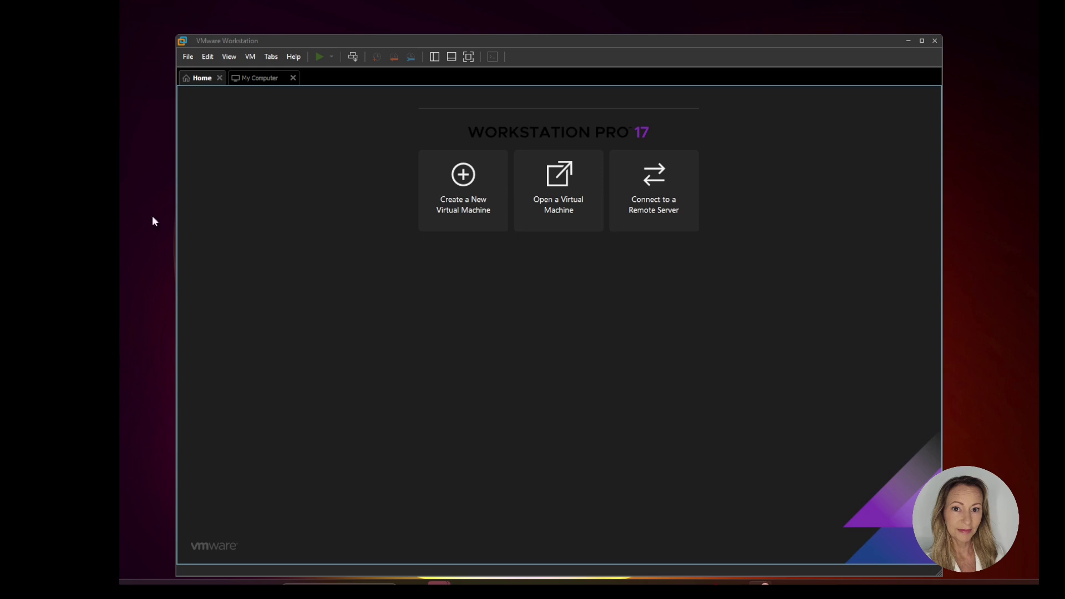
# In VMware Workstation, open the virtual machine from the extracted kali-linux-2025.2-vmware-amd64 folder in Desktop > PenTest and power it on.
pyautogui.click(567, 208)
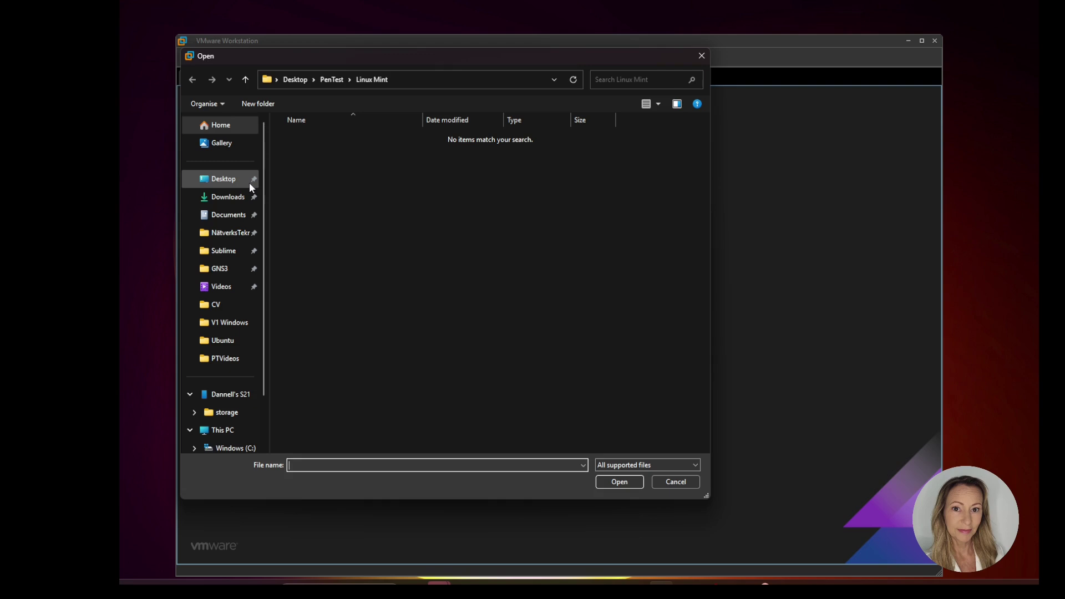
pyautogui.click(233, 182)
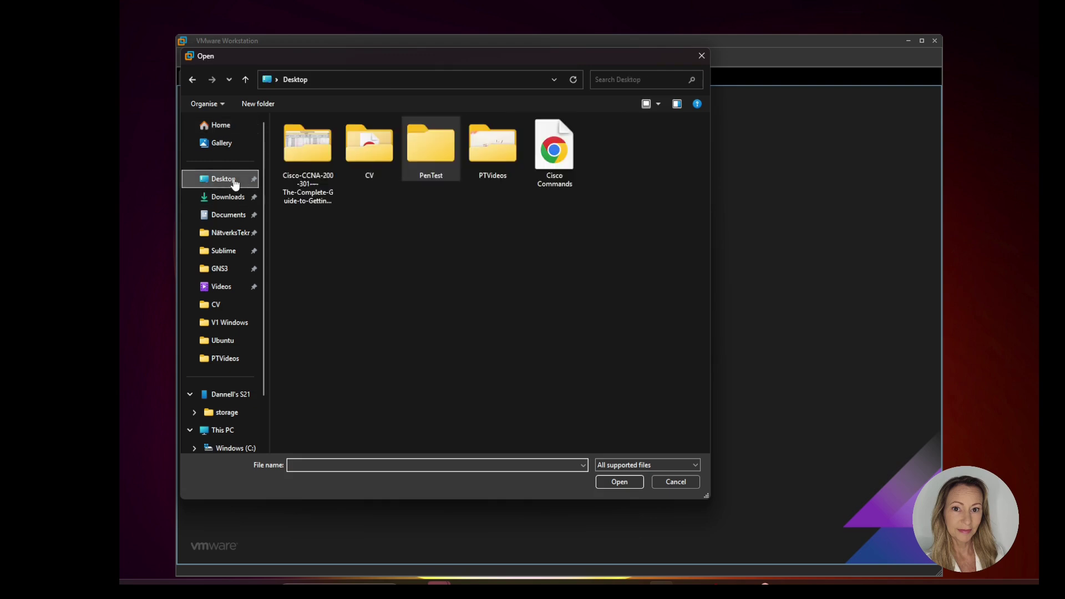
pyautogui.doubleClick(437, 152)
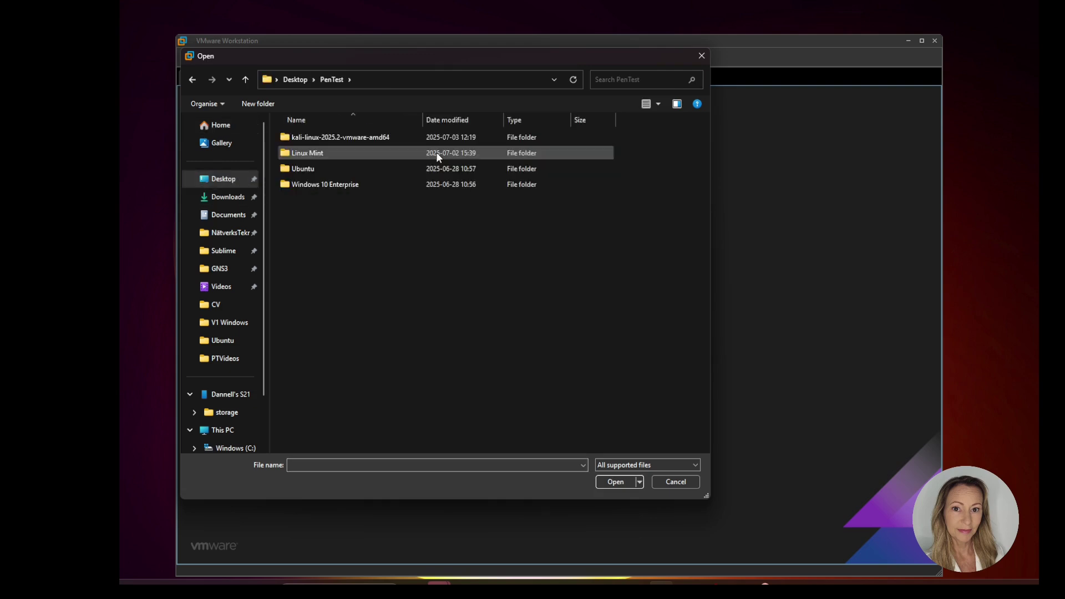
pyautogui.doubleClick(406, 137)
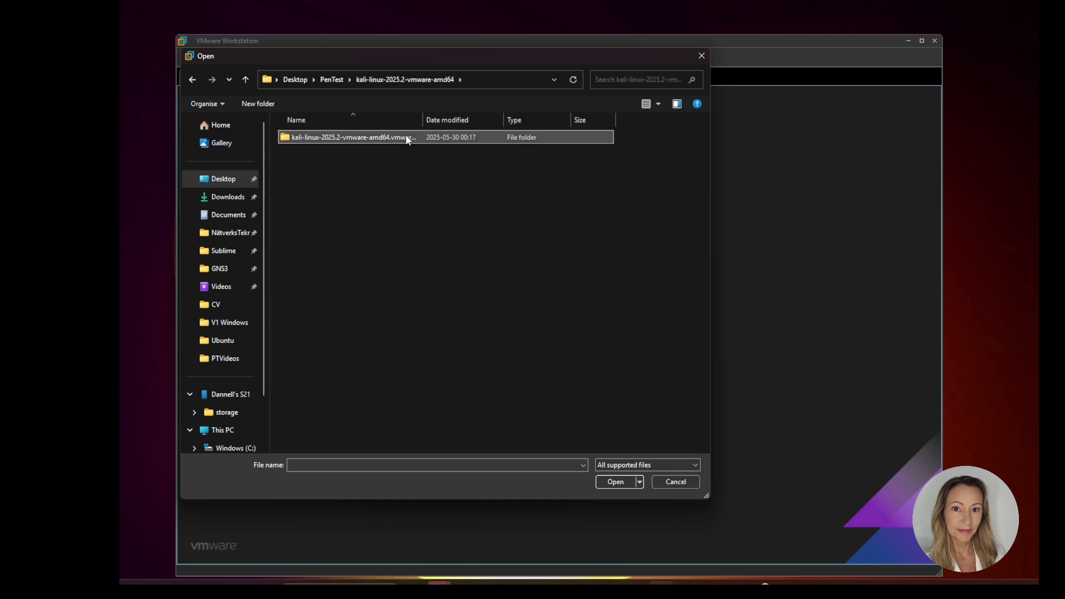
pyautogui.doubleClick(406, 139)
pyautogui.doubleClick(406, 139)
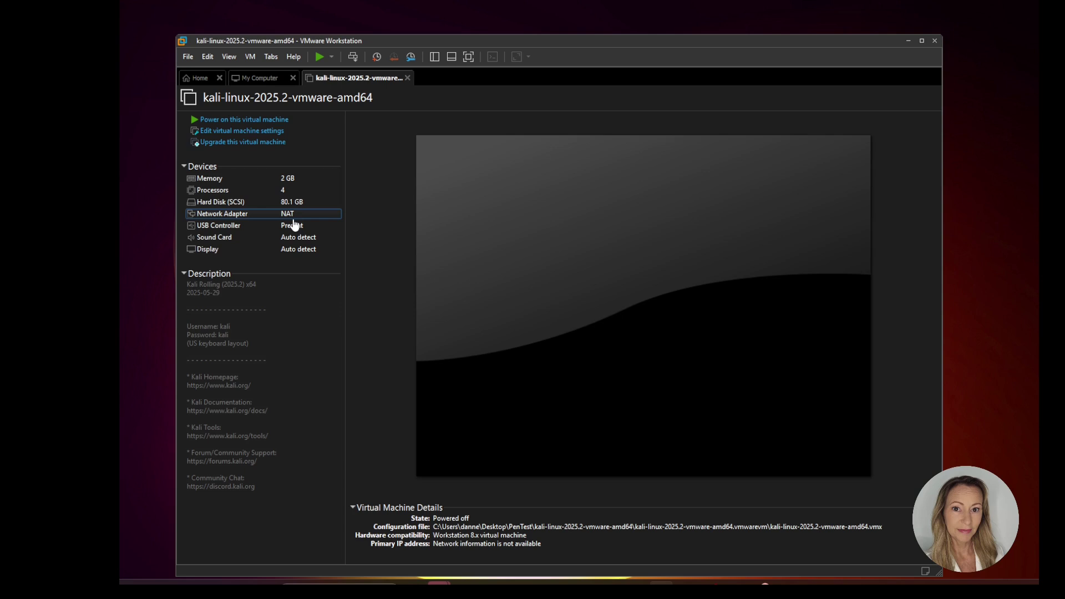
pyautogui.click(259, 120)
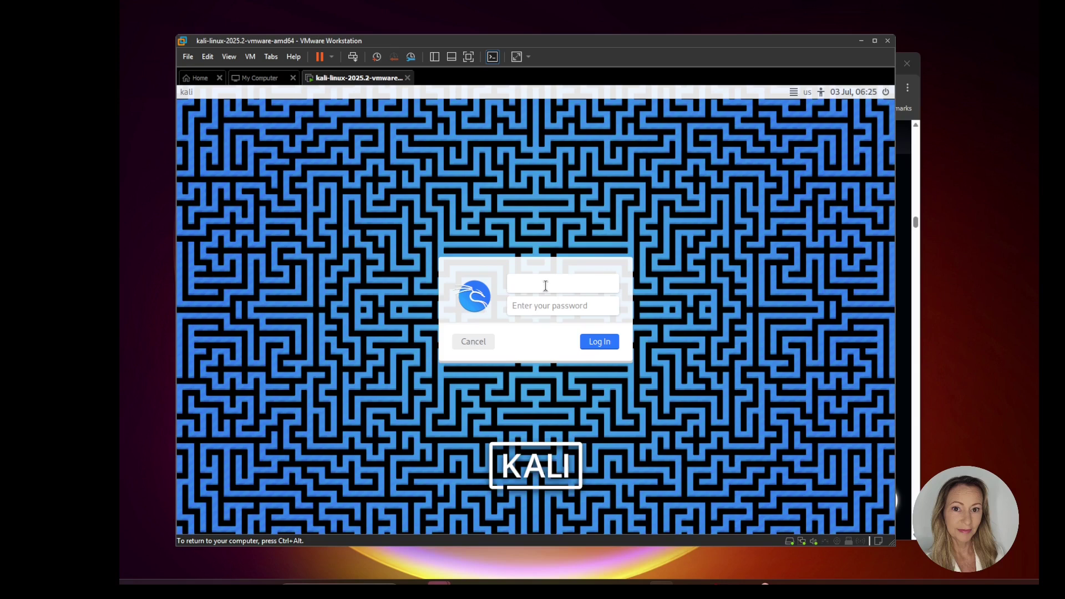
# Change the keyboard layout on the Kali login screen to Swedish.
pyautogui.click(809, 92)
pyautogui.scroll(-10, 760, 240)
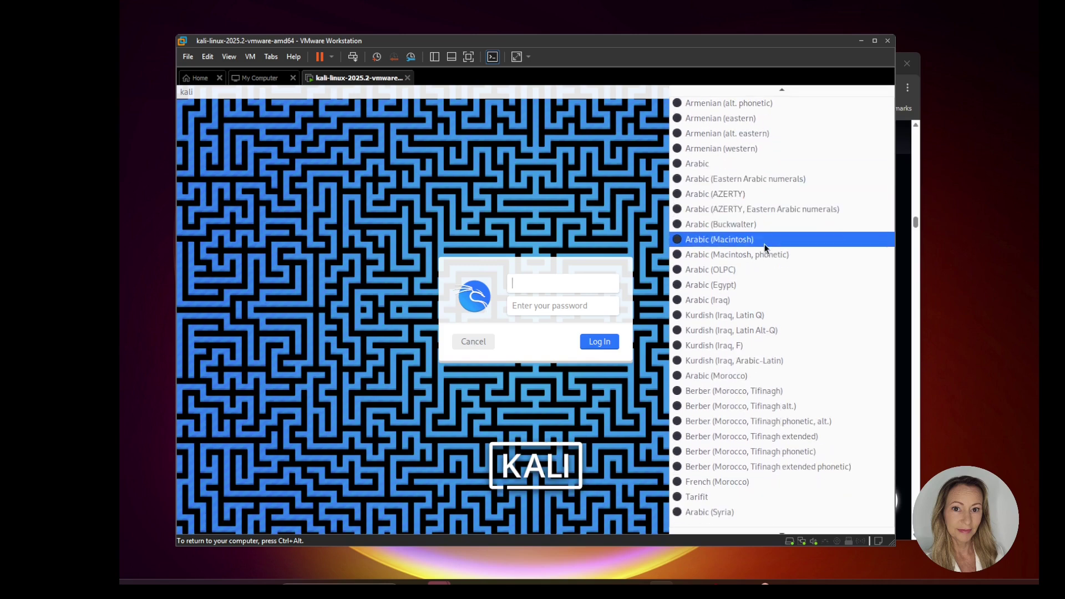
pyautogui.scroll(-15, 751, 354)
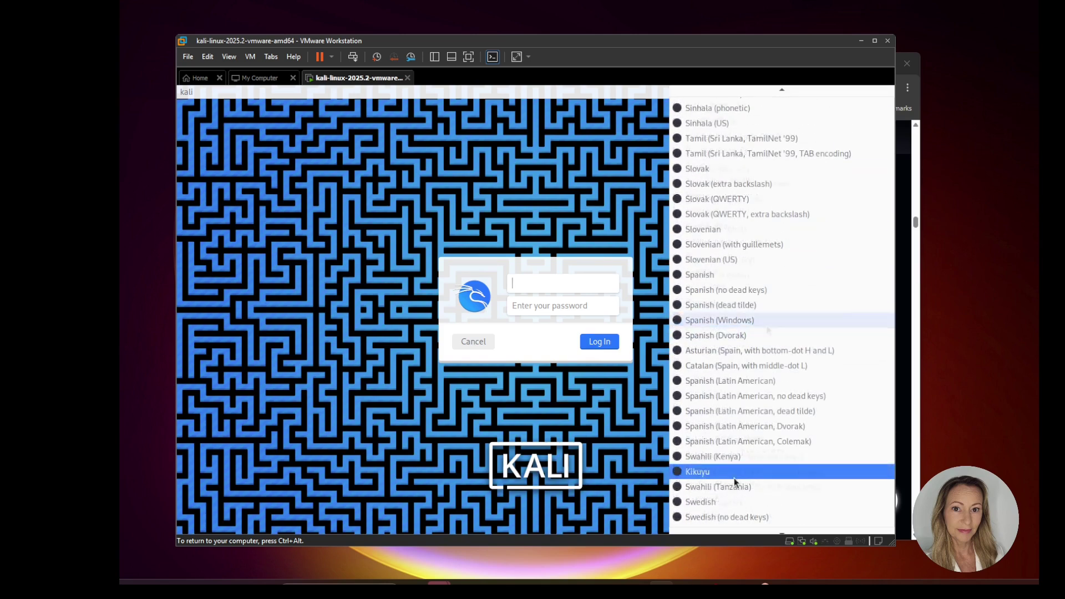
pyautogui.click(721, 503)
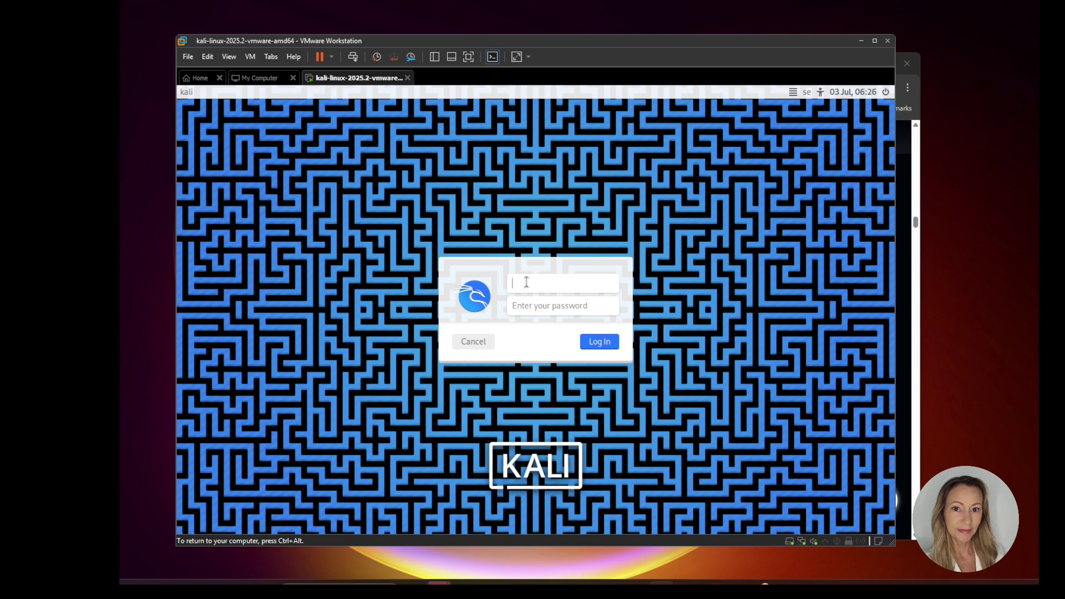
# Log in to Kali with the default username and account password.
pyautogui.write('kali')
pyautogui.press('Tab')
pyautogui.write('kali')
pyautogui.click(604, 341)
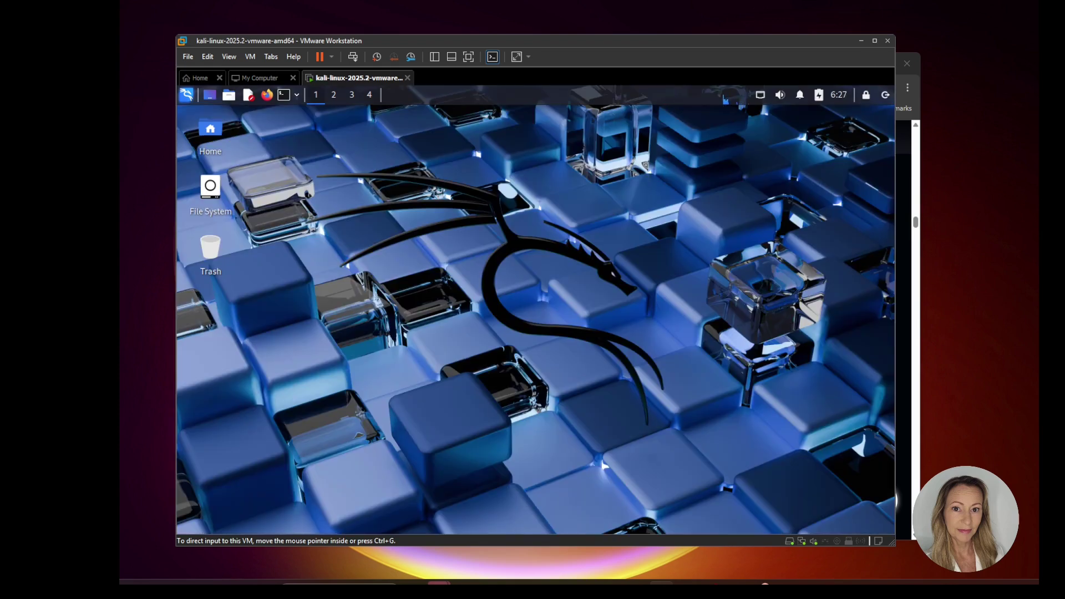
# Open a terminal in Kali and copy the open-vm-tools install command from the PenTest notes in Sublime Text.
pyautogui.click(285, 99)
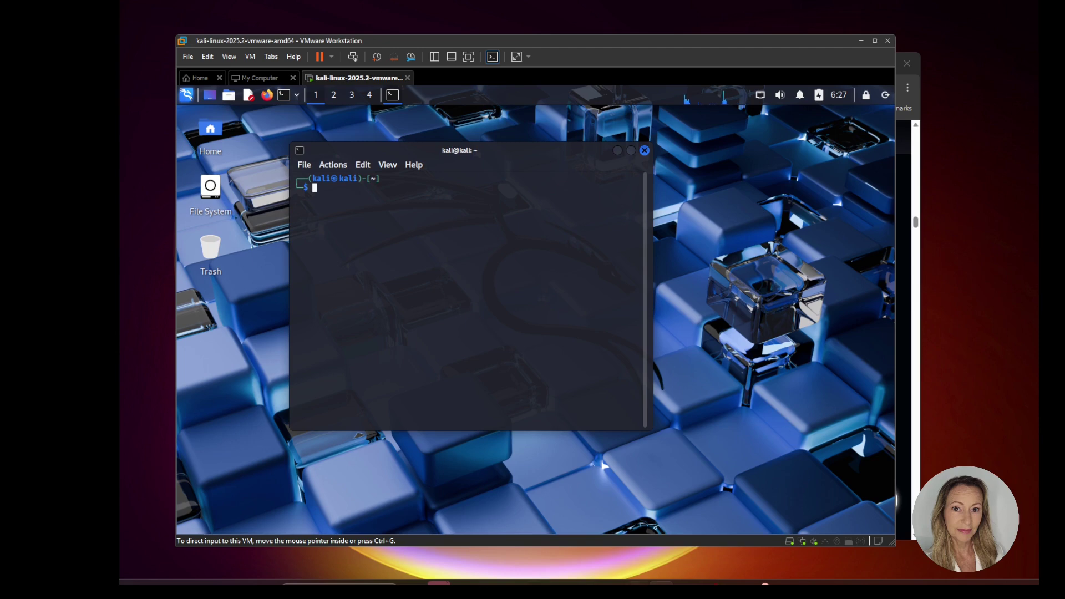
pyautogui.hotkey('alt', 'Tab')
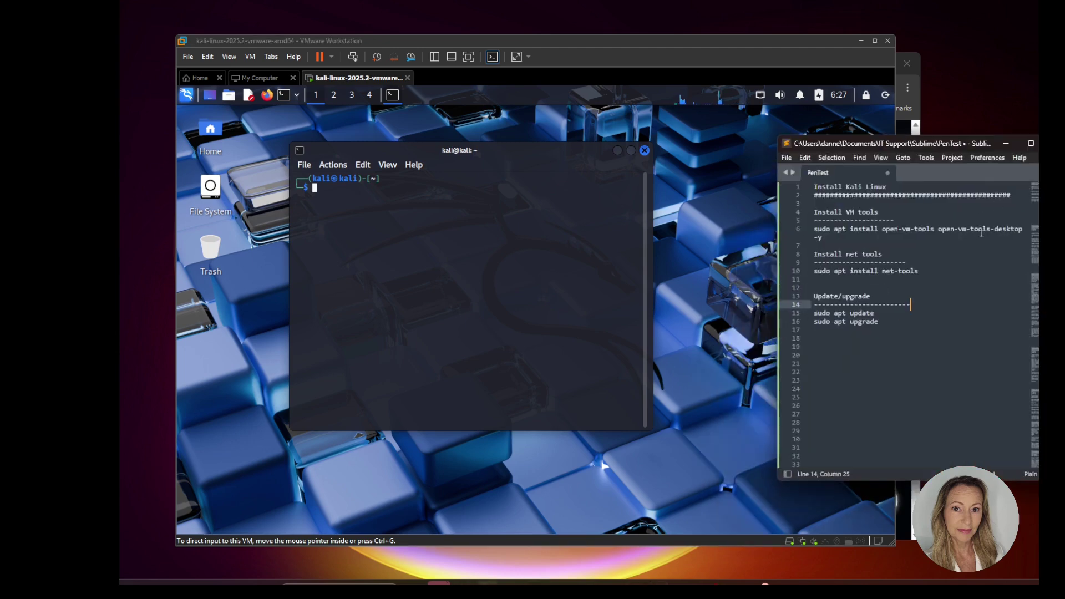
pyautogui.click(979, 241)
pyautogui.moveTo(822, 237); pyautogui.dragTo(814, 230)
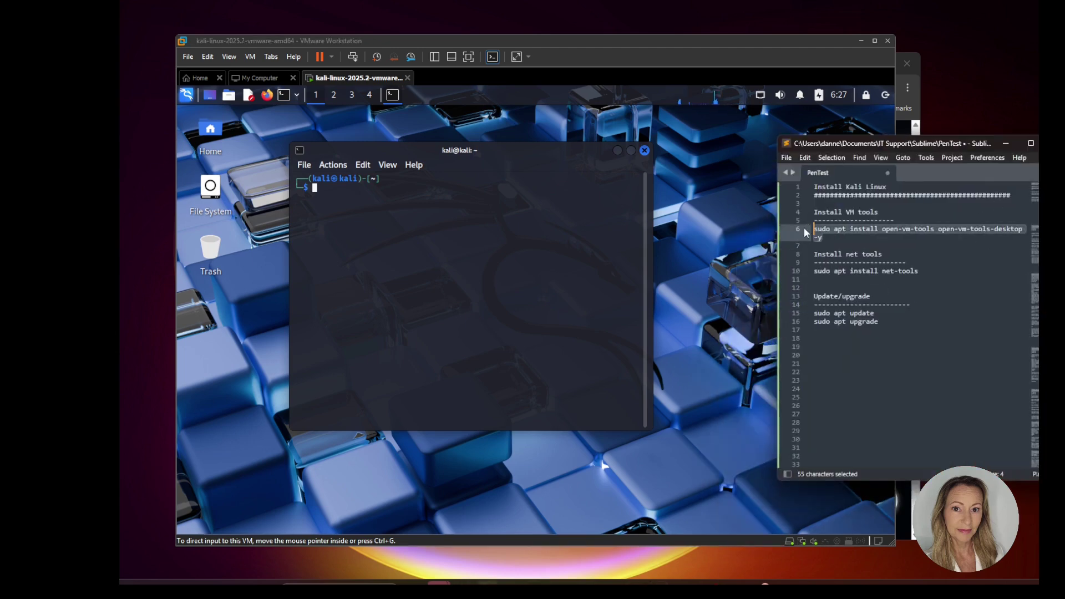
pyautogui.hotkey('ctrl', 'c')
# Paste and run "sudo apt install open-vm-tools open-vm-tools-desktop -y" in the Kali terminal, entering the sudo password.
pyautogui.click(355, 186)
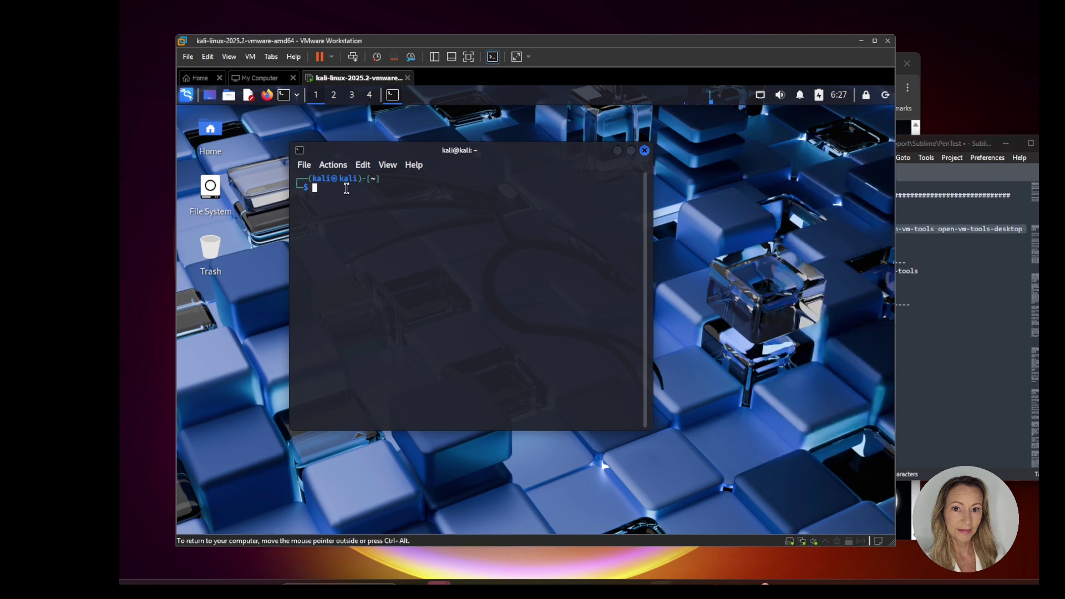
pyautogui.rightClick(348, 192)
pyautogui.click(371, 211)
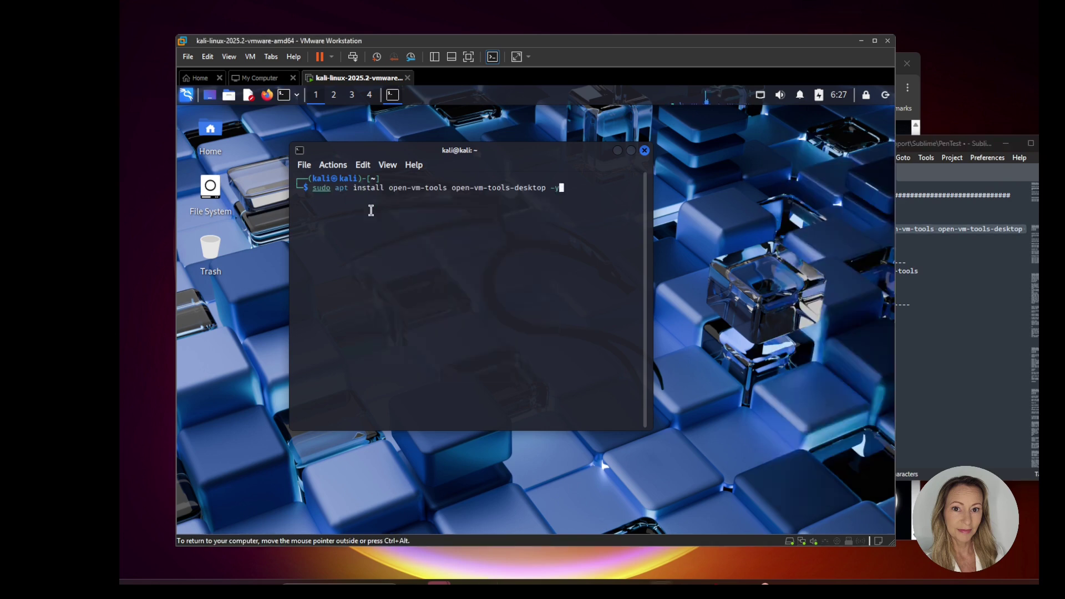
pyautogui.press('Return')
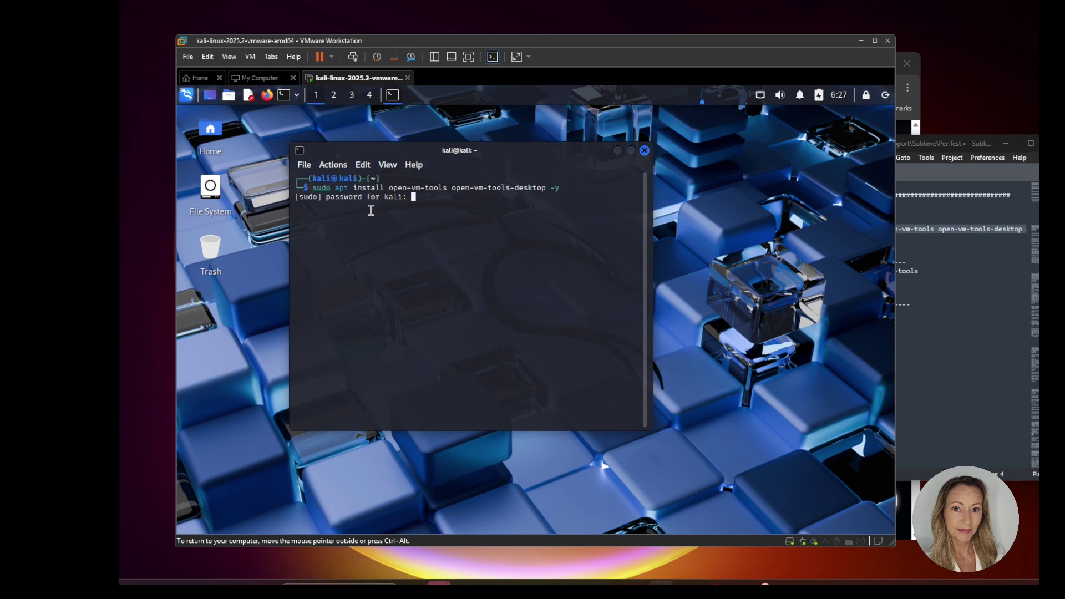
pyautogui.press('Return')
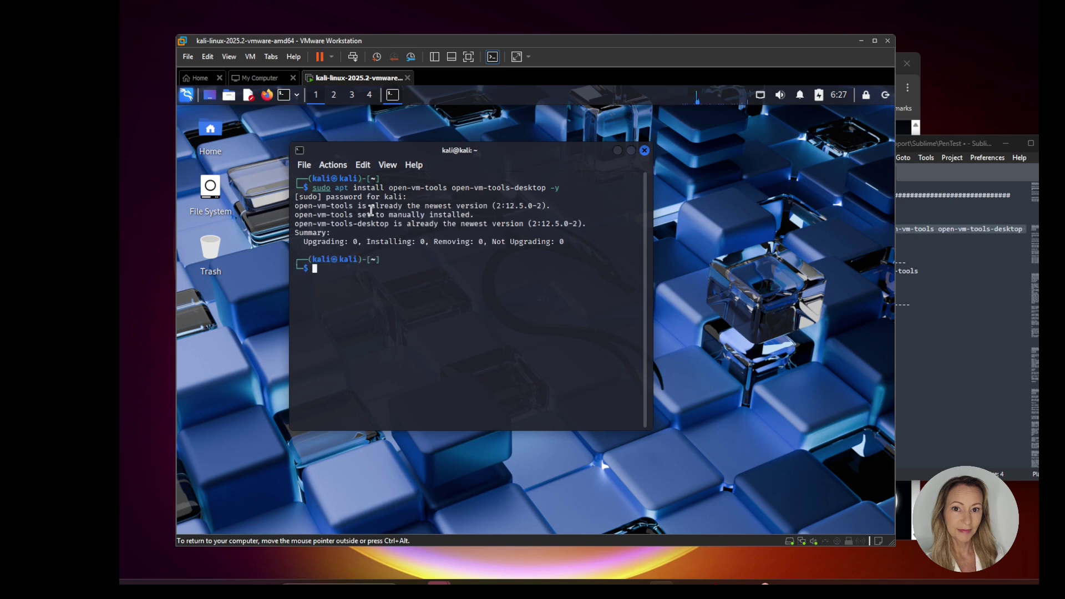
# Copy the net-tools install command from the Sublime Text notes and paste it at the Kali terminal prompt.
pyautogui.click(887, 251)
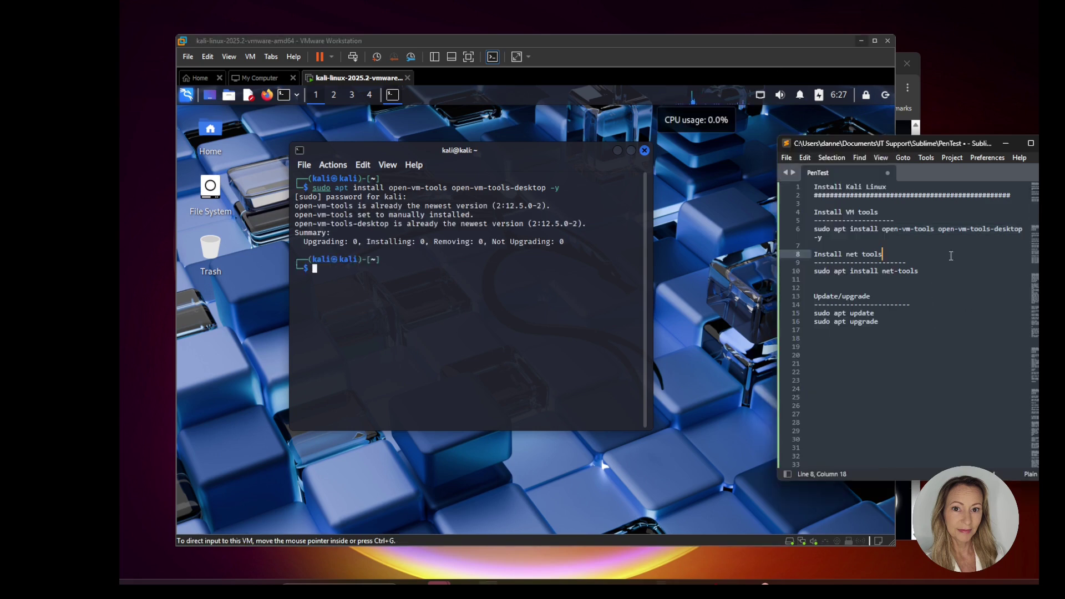
pyautogui.hotkey('shift', 'Home')
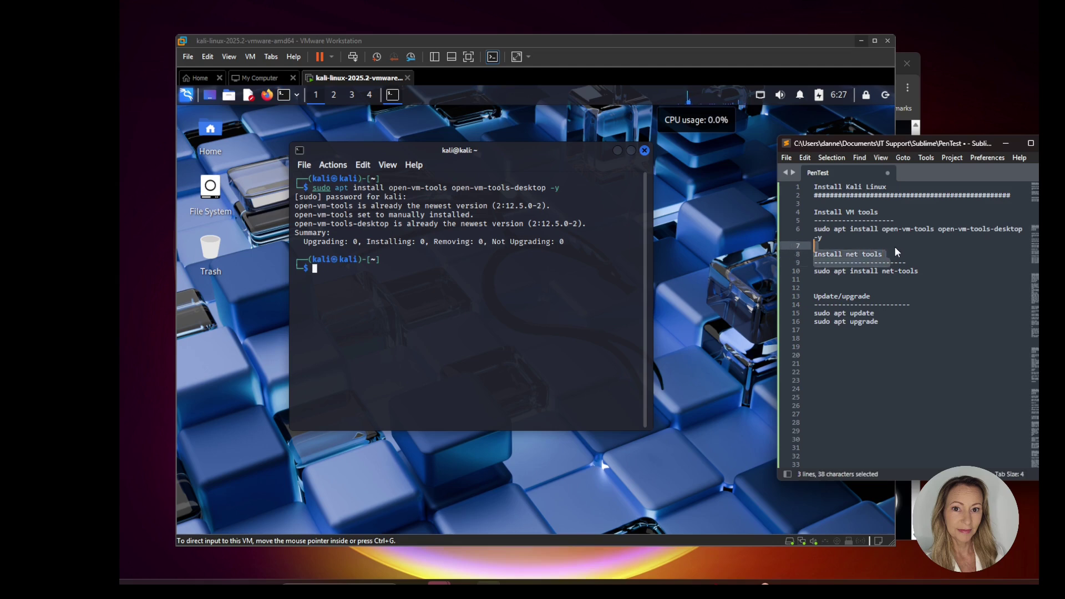
pyautogui.press('Up')
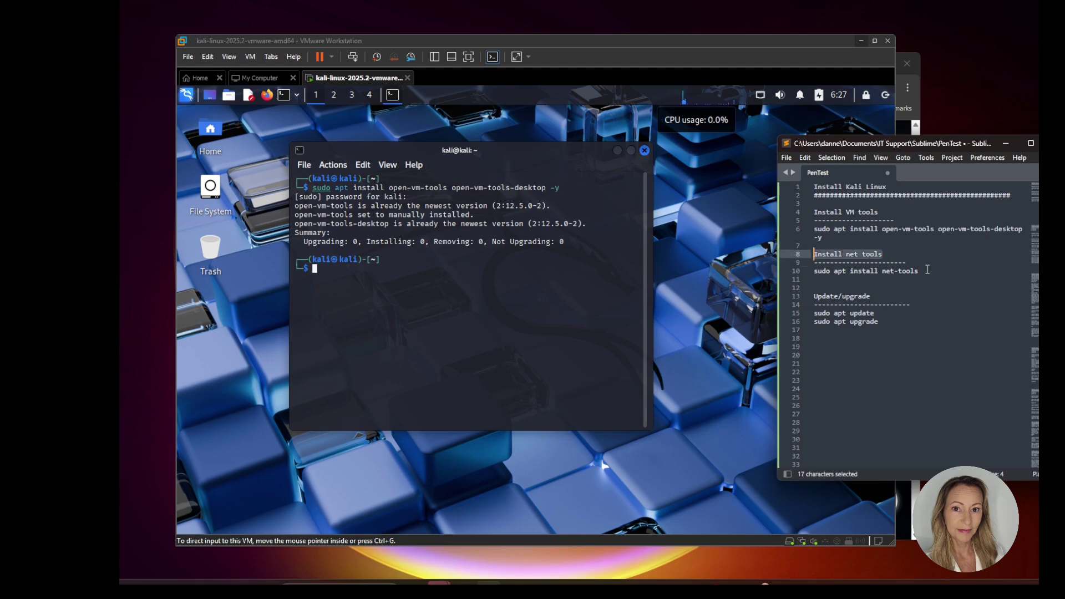
pyautogui.moveTo(923, 272); pyautogui.dragTo(804, 272)
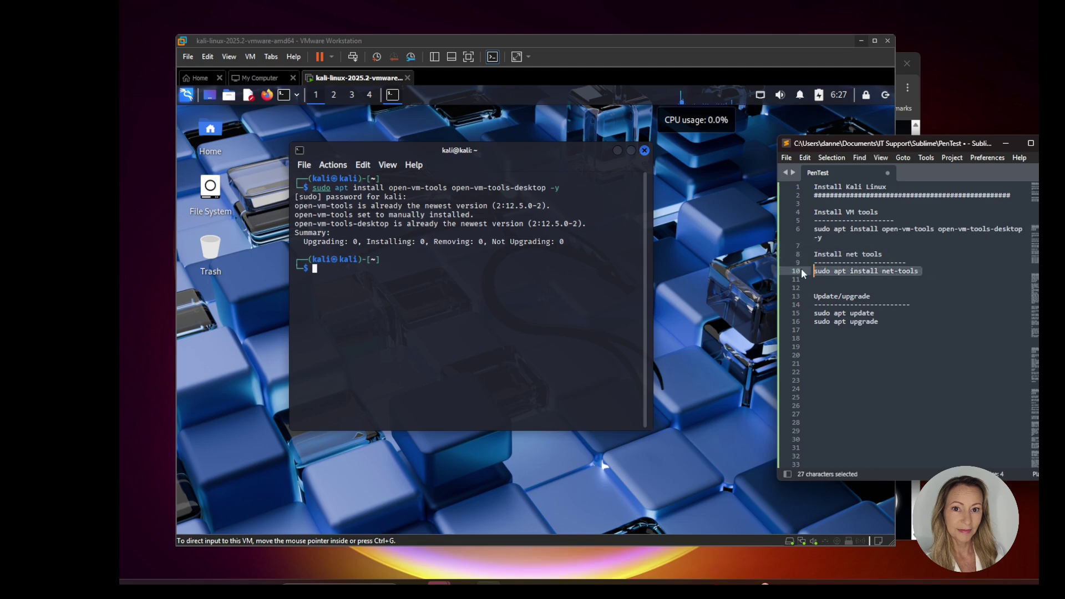
pyautogui.click(340, 267)
pyautogui.rightClick(341, 266)
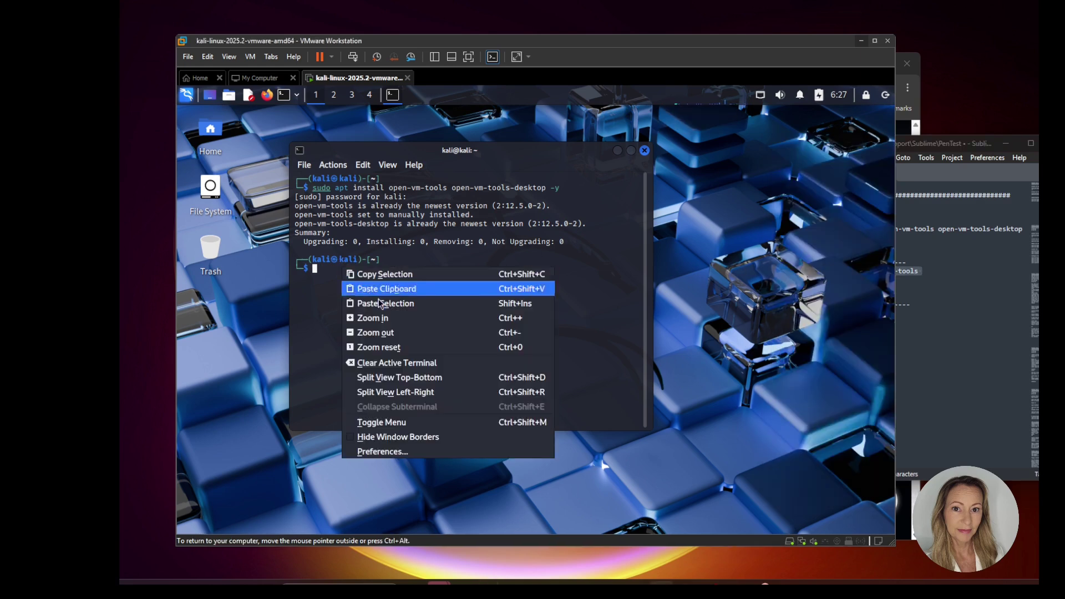
pyautogui.click(380, 284)
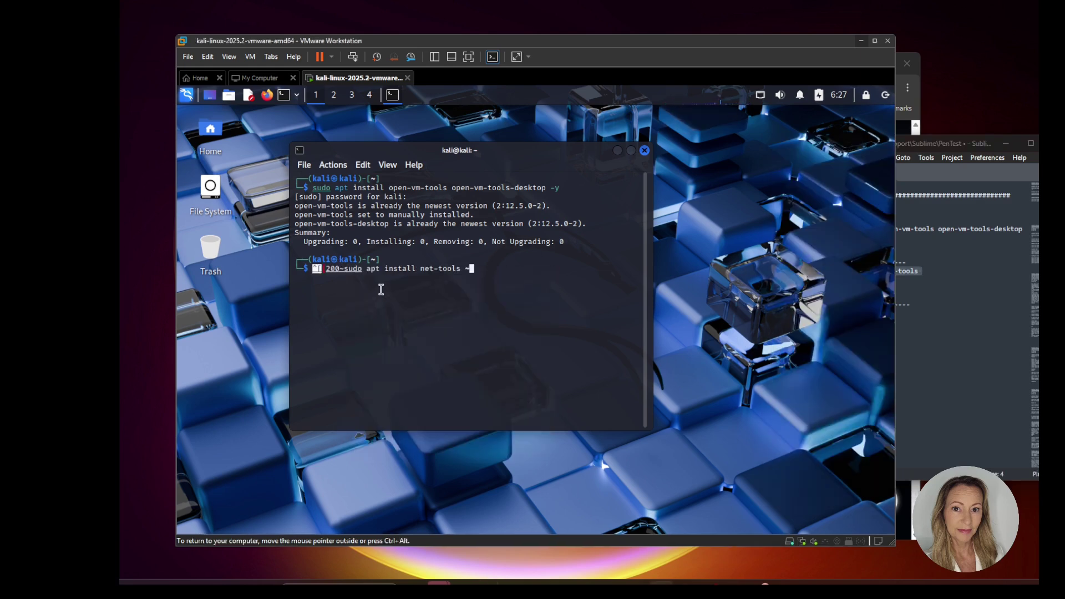
# Remove the stray characters around the pasted command and run "sudo apt install net-tools".
pyautogui.press('BackSpace')
pyautogui.press('BackSpace')
pyautogui.press('Left')
pyautogui.press('Left')
pyautogui.press('Left')
pyautogui.press('Left')
pyautogui.press('Left')
pyautogui.press('Left')
pyautogui.press('Left')
pyautogui.press('Left')
pyautogui.press('Left')
pyautogui.press('Left')
pyautogui.press('Left')
pyautogui.press('Left')
pyautogui.press('Left')
pyautogui.press('Left')
pyautogui.press('Left')
pyautogui.press('Left')
pyautogui.press('Left')
pyautogui.press('Left')
pyautogui.press('Left')
pyautogui.press('Left')
pyautogui.press('BackSpace')
pyautogui.press('BackSpace')
pyautogui.press('BackSpace')
pyautogui.press('BackSpace')
pyautogui.press('BackSpace')
pyautogui.press('Return')
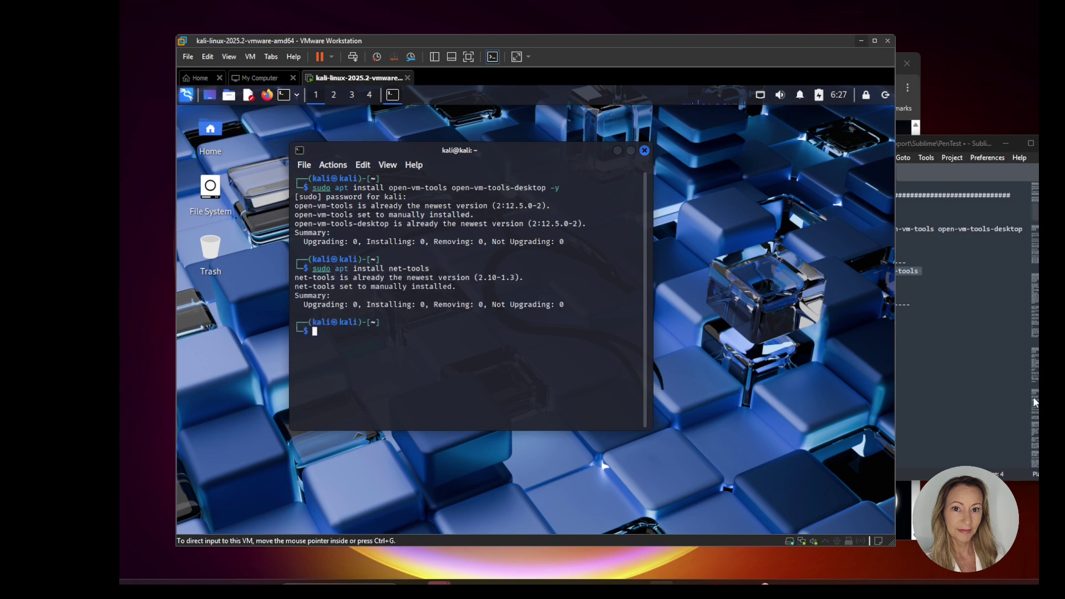
# Refresh the package lists by running "sudo apt update" in the Kali terminal.
pyautogui.click(963, 370)
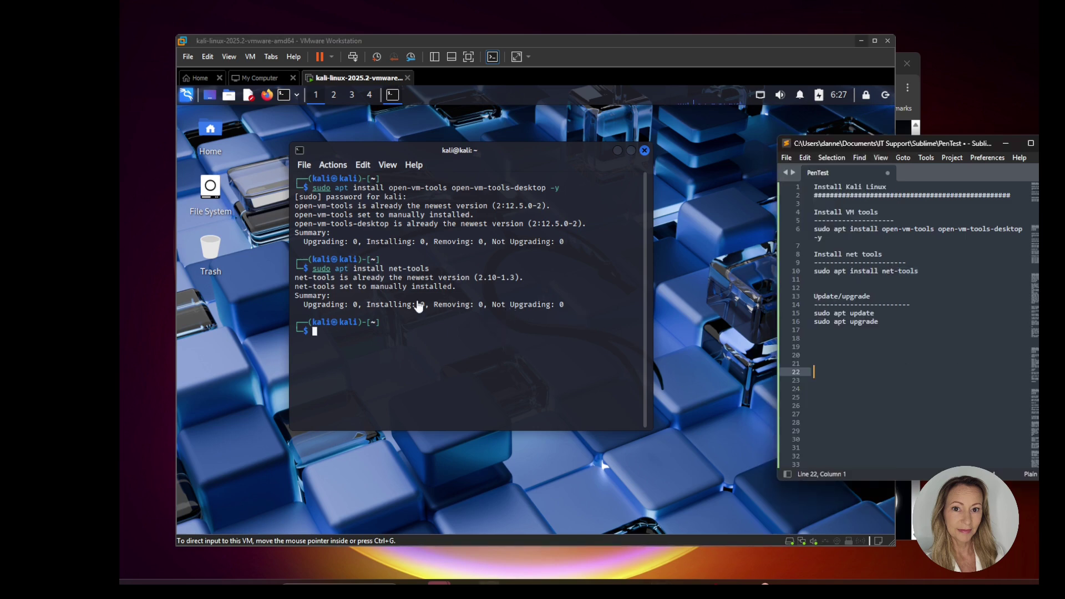
pyautogui.click(321, 328)
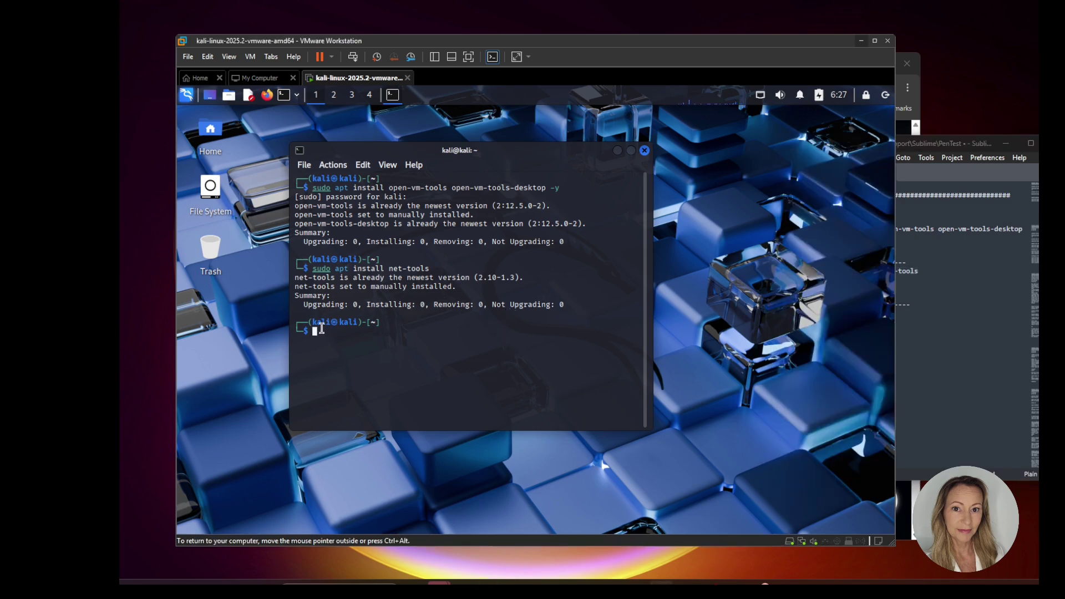
pyautogui.write('sudo')
pyautogui.press('Right')
pyautogui.press('Right')
pyautogui.write('update')
pyautogui.press('Return')
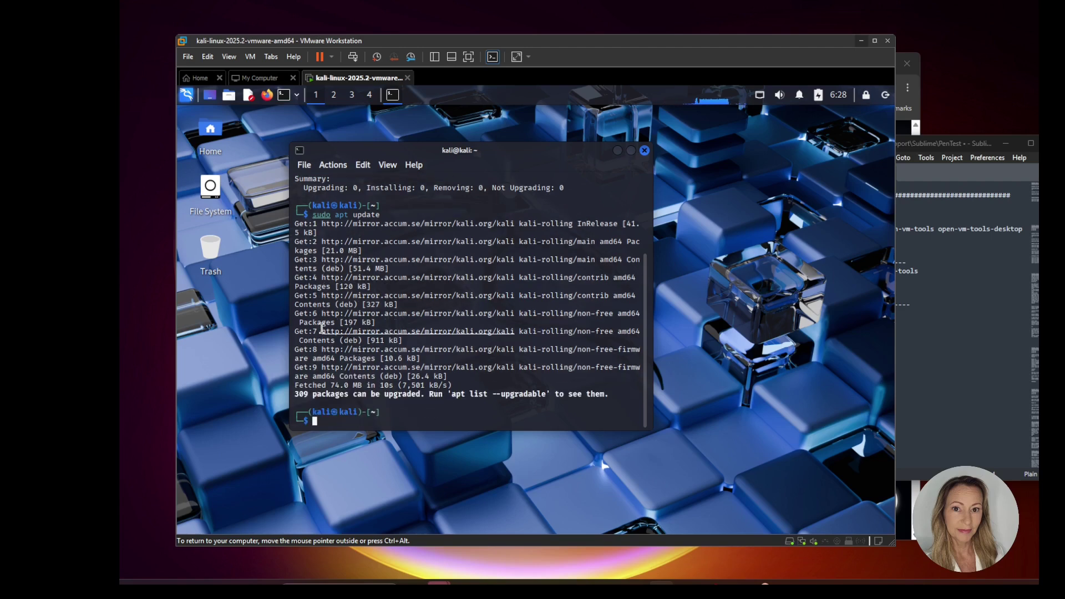
# Run "sudo apt upgrade", agree to continue with y, and minimize the VMware Workstation window once the upgrade finishes.
pyautogui.write('sudo apt upgrade')
pyautogui.press('Return')
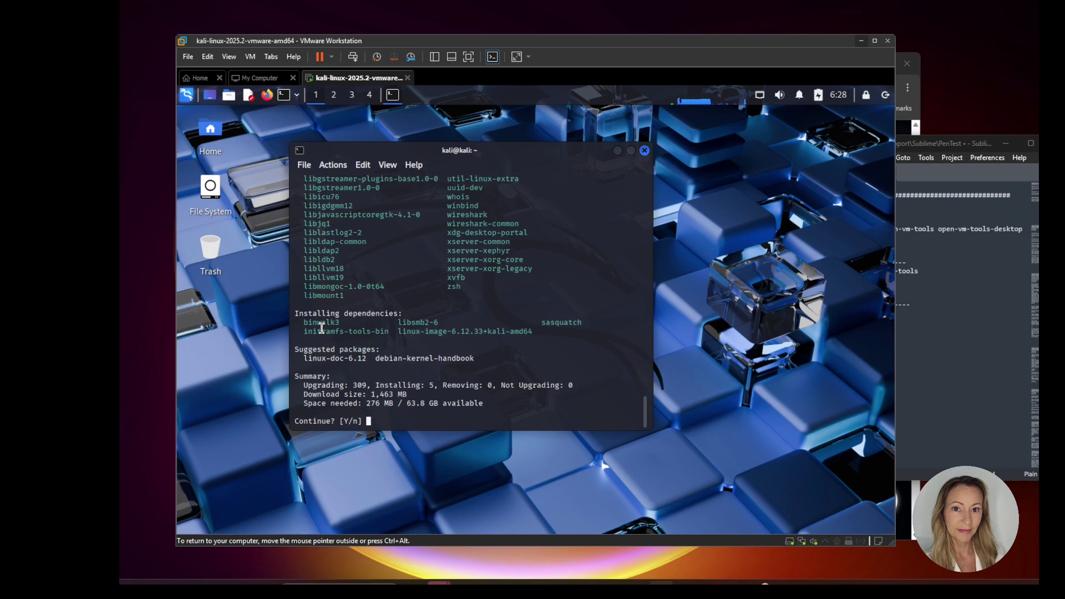
pyautogui.write('y')
pyautogui.press('Return')
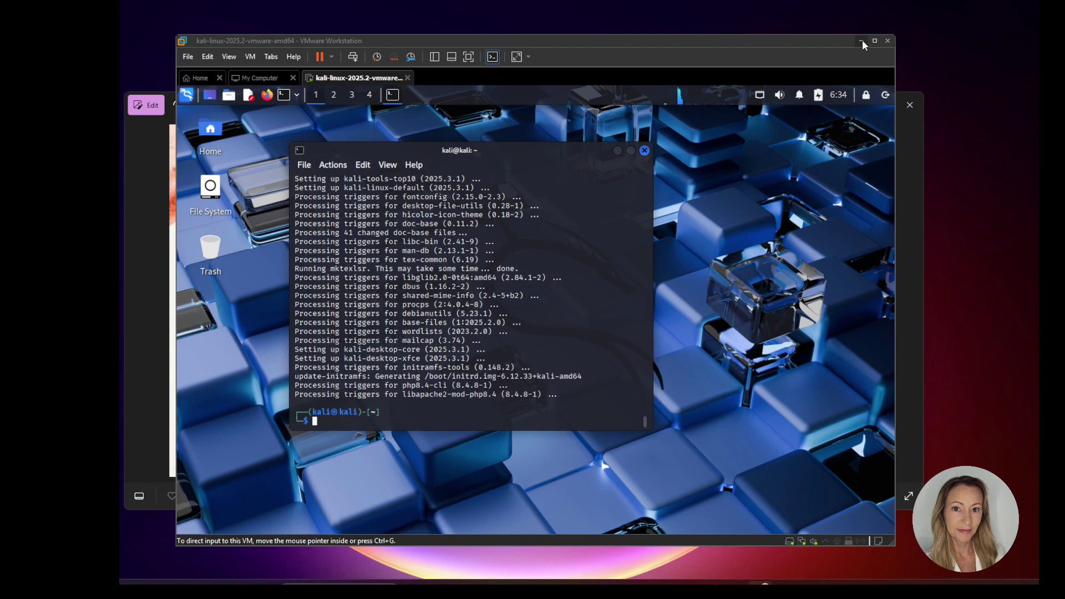
pyautogui.click(862, 41)
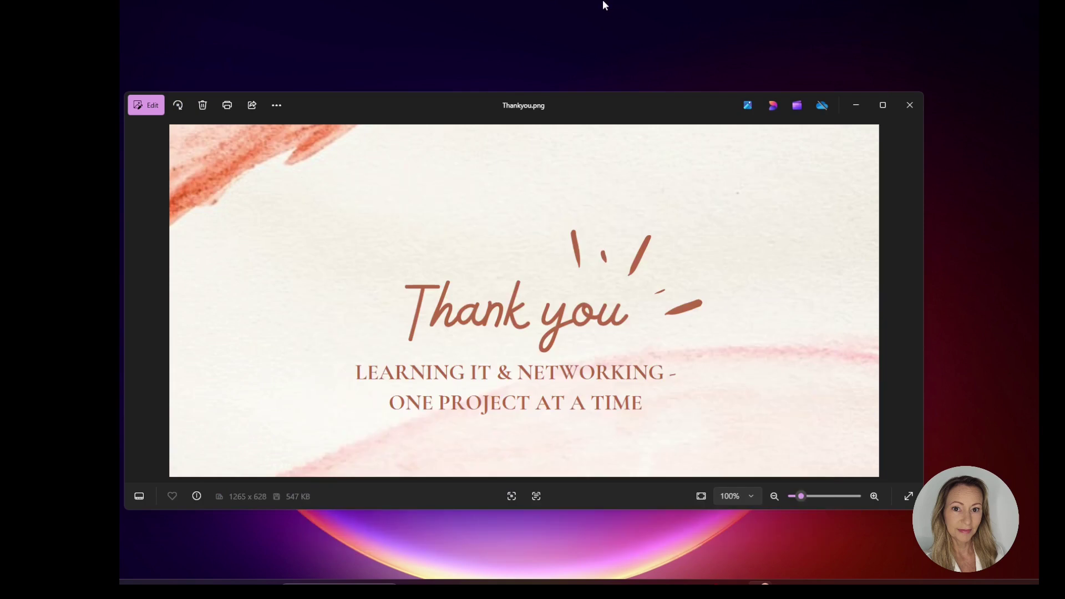